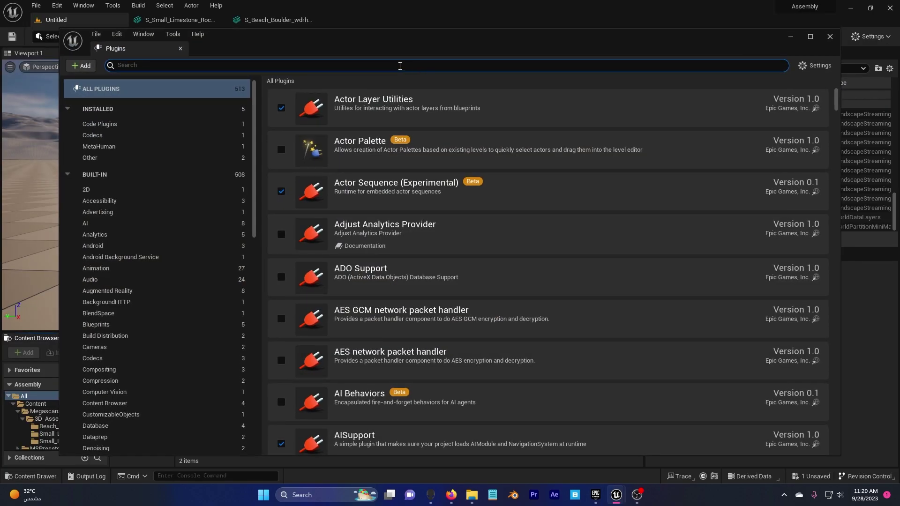
pyautogui.write('physi')
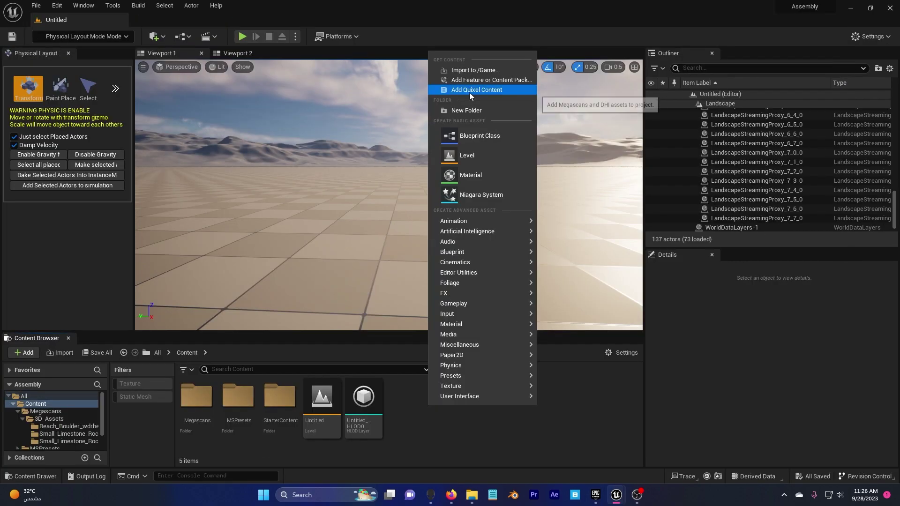
pyautogui.click(469, 92)
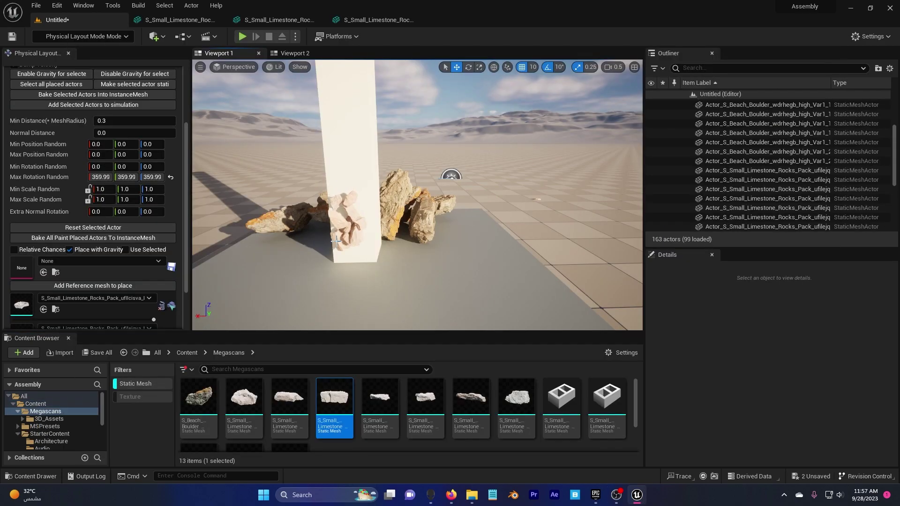
pyautogui.moveTo(360, 246); pyautogui.dragTo(369, 248)
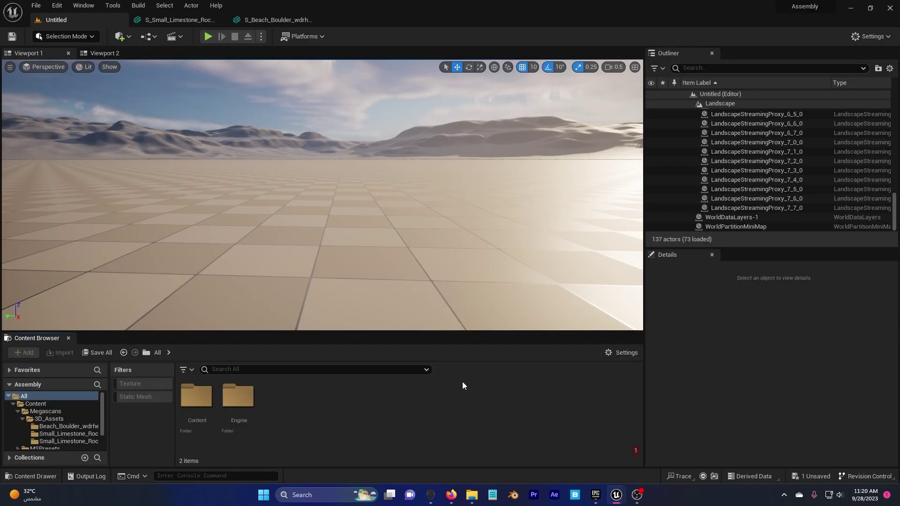
# Look up the PhysicalLayout plugin by searching the plugins for "physical lay", and close the plugin list
pyautogui.click(860, 38)
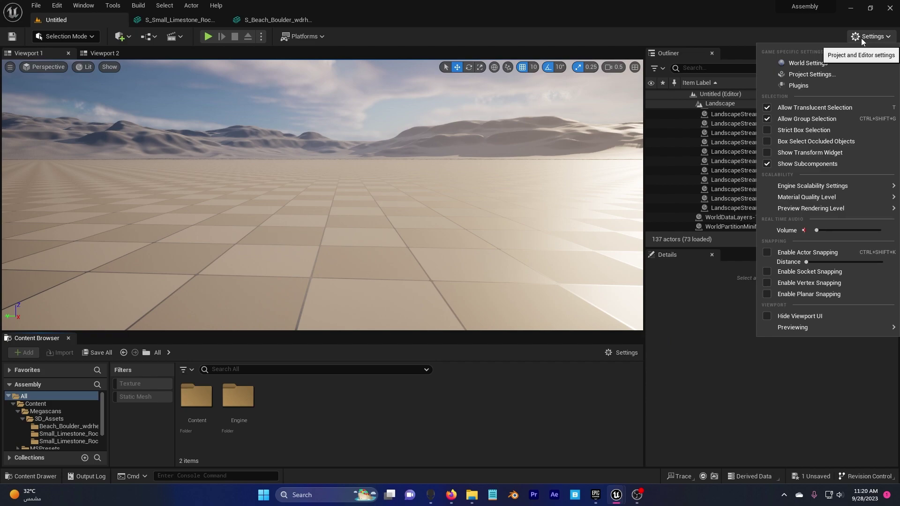
pyautogui.click(839, 82)
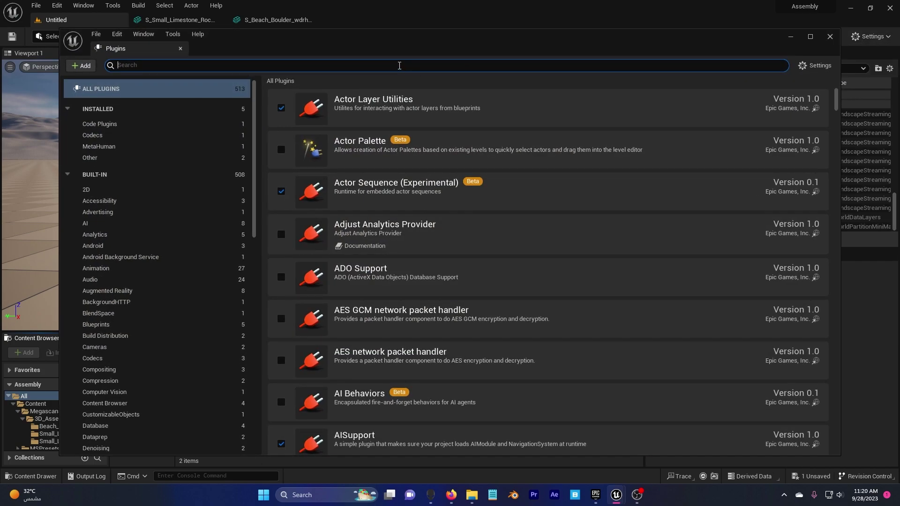
pyautogui.write('physical lay')
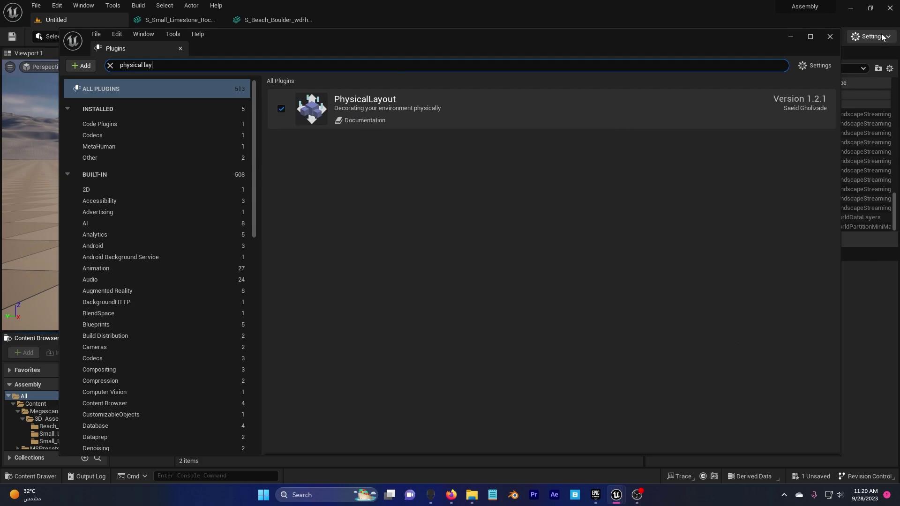
pyautogui.click(830, 36)
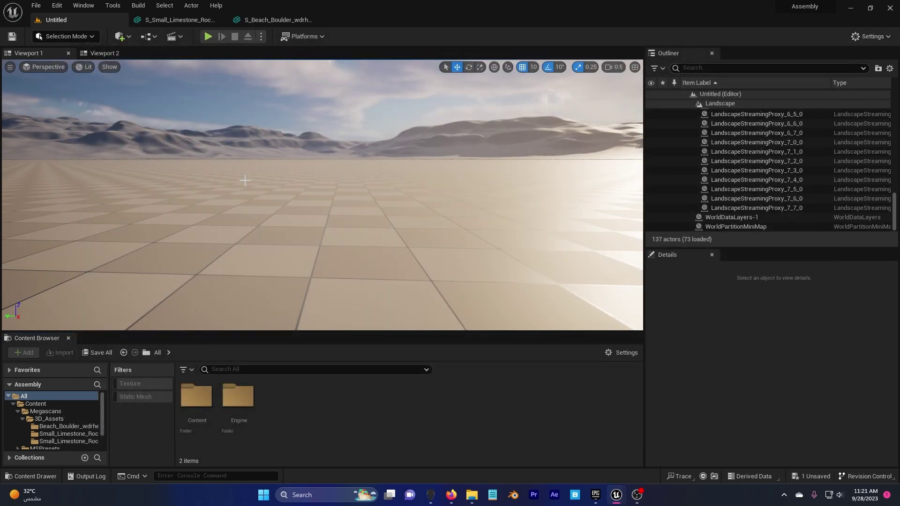
# Switch the level editor to Physical Layout Mode
pyautogui.click(65, 36)
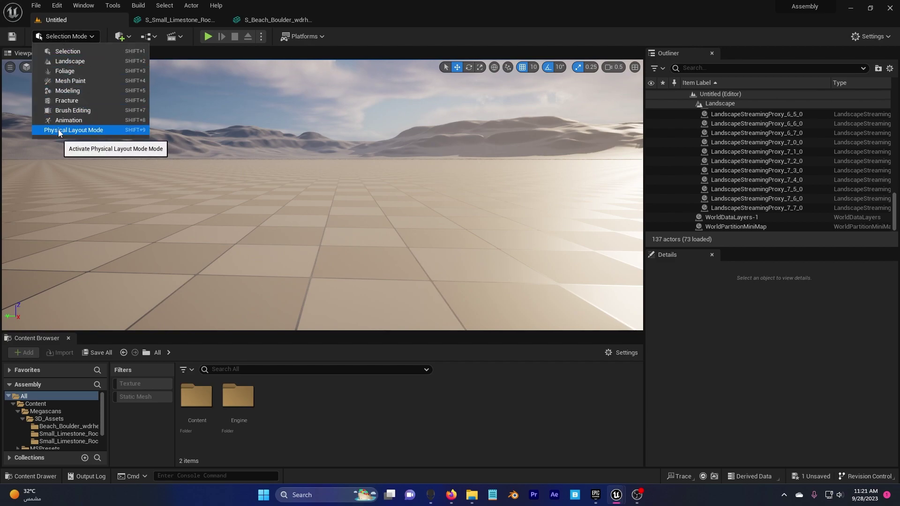
pyautogui.click(119, 131)
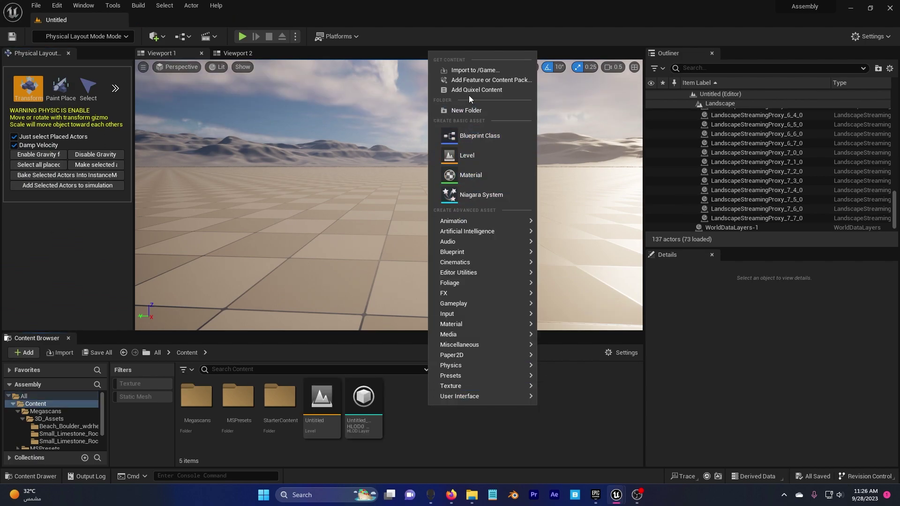
# Add the downloaded Beach Boulder asset to the project from Quixel Bridge at Nanite quality
pyautogui.click(468, 92)
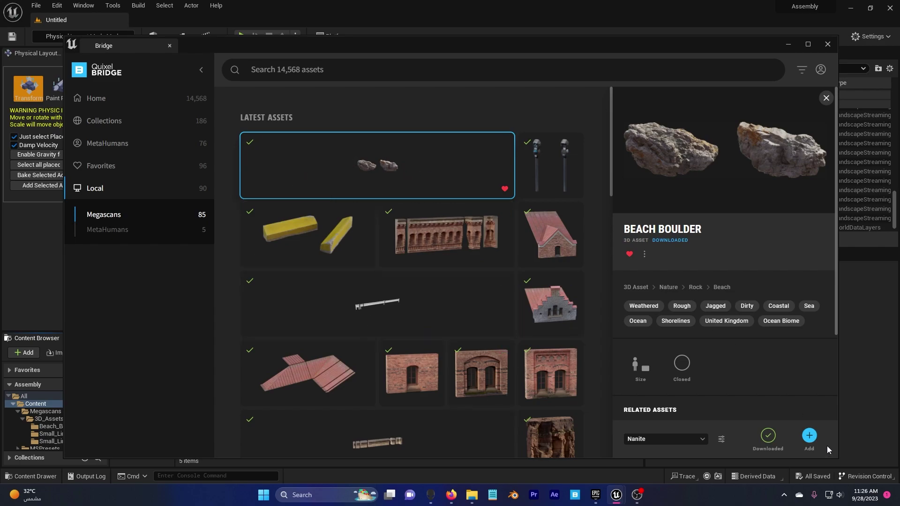
pyautogui.click(809, 436)
pyautogui.click(788, 47)
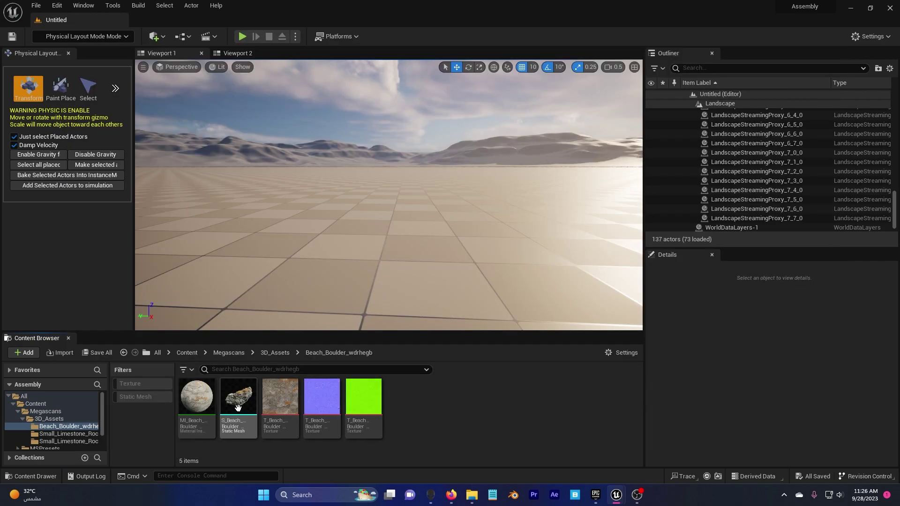
# Generate auto convex collision for the Beach Boulder static mesh with hull count 4, max hull verts 16 and hull precision 100000
pyautogui.doubleClick(238, 408)
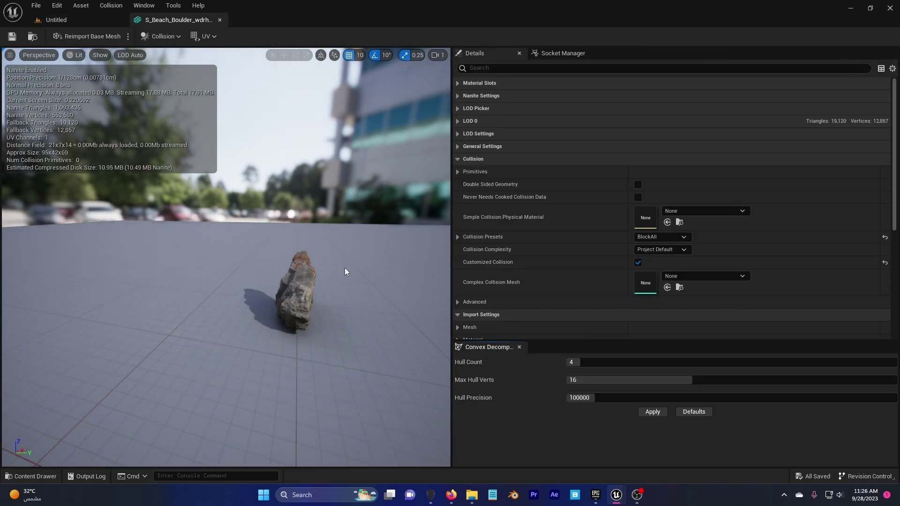
pyautogui.click(162, 37)
pyautogui.click(173, 206)
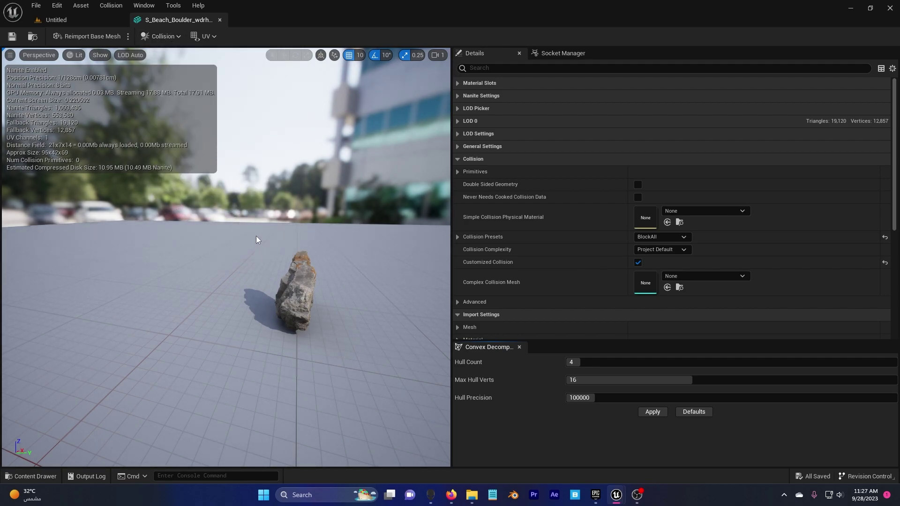
pyautogui.click(660, 415)
pyautogui.press('a')
pyautogui.moveTo(225, 256); pyautogui.dragTo(200, 262, button='right')
pyautogui.press('w')
pyautogui.scroll(-1, 276, 266)
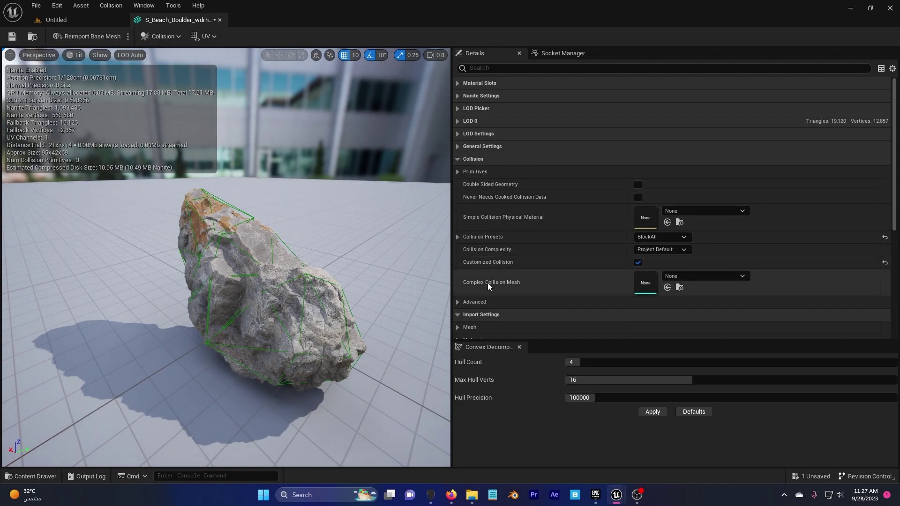
# Set the boulder mesh's collision complexity to Use Simple Collision As Complex and save the mesh
pyautogui.click(688, 250)
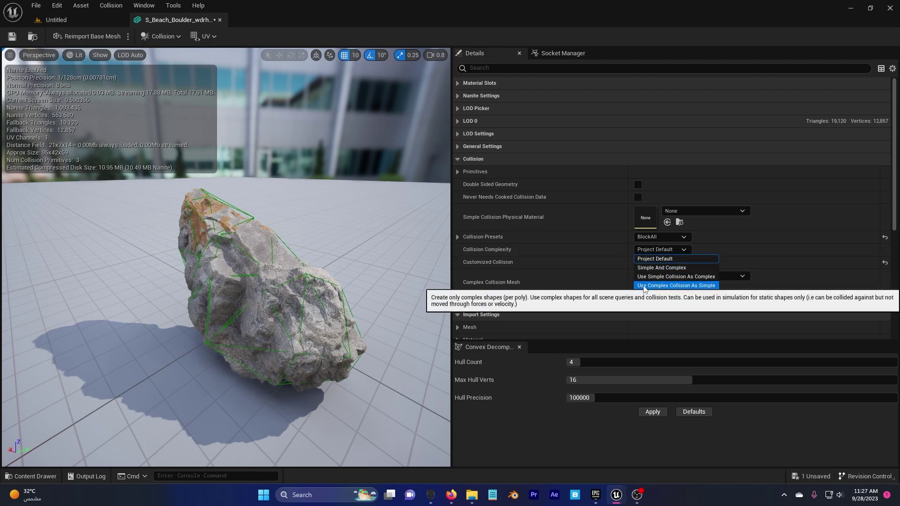
pyautogui.click(652, 277)
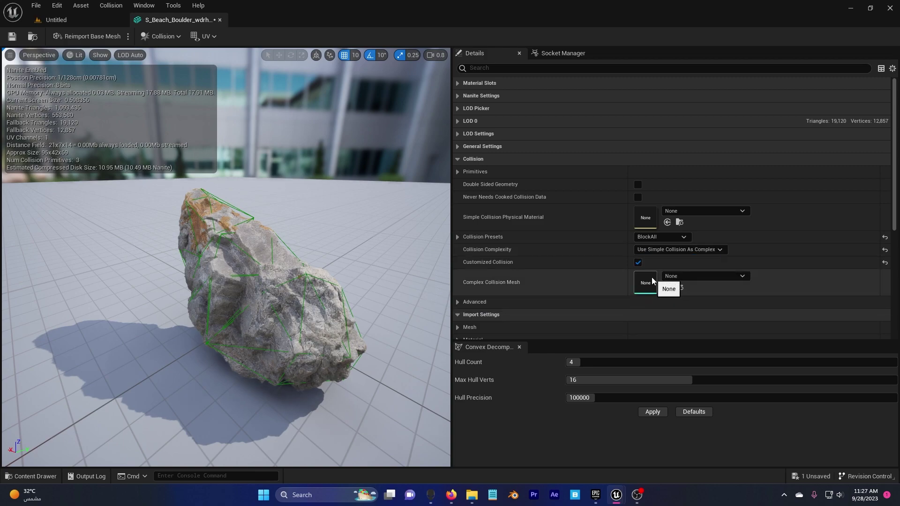
pyautogui.click(13, 37)
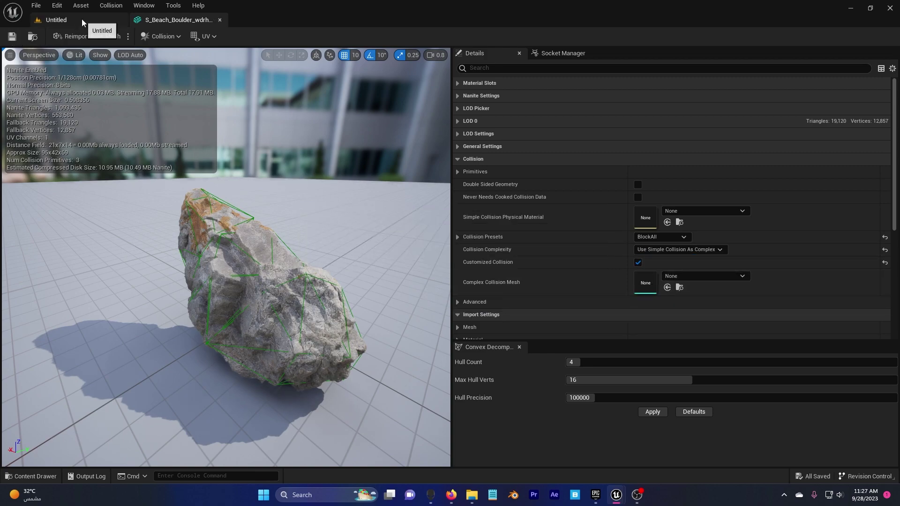
# Return to the Untitled level and place Floor_400x400 from StarterContent's Architecture folder on the landscape
pyautogui.click(55, 20)
pyautogui.moveTo(304, 230); pyautogui.dragTo(326, 207, button='right')
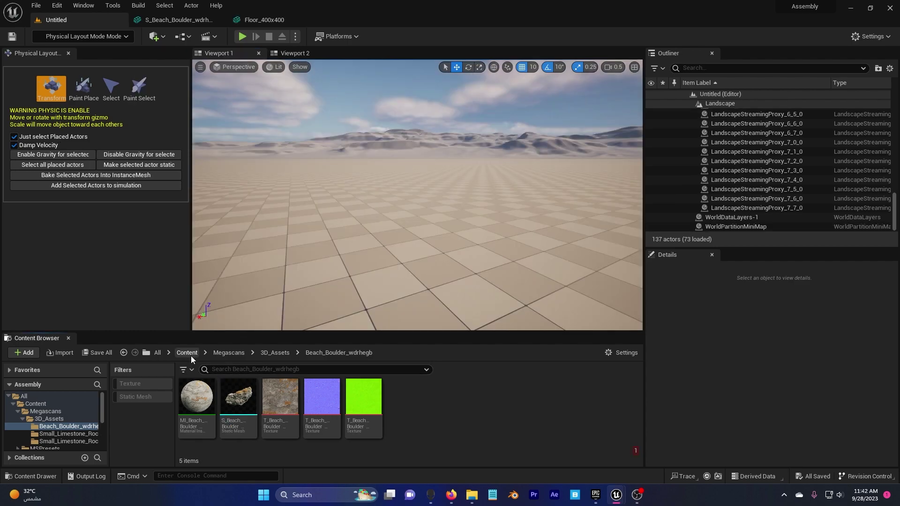
pyautogui.click(188, 353)
pyautogui.click(274, 405)
pyautogui.doubleClick(275, 406)
pyautogui.doubleClick(196, 396)
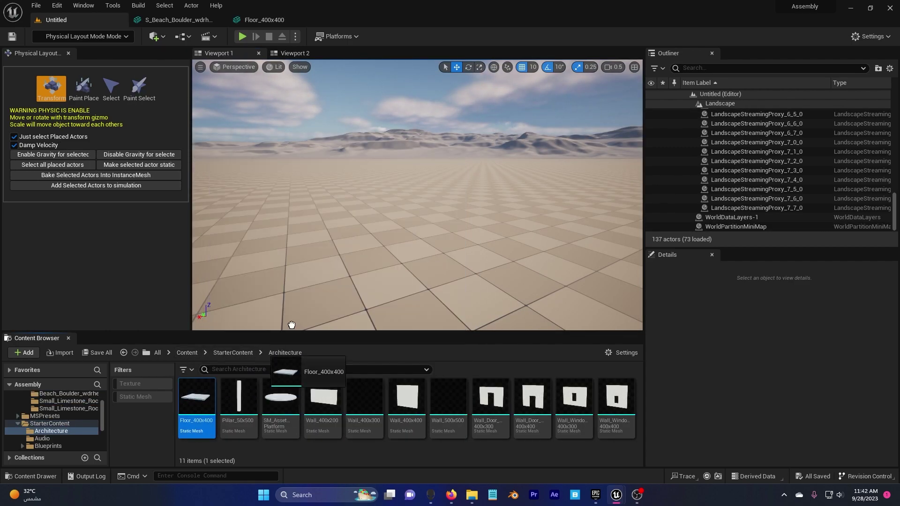
pyautogui.moveTo(318, 303); pyautogui.dragTo(451, 199)
# Place a Pillar_50x500 on top of the floor slab
pyautogui.moveTo(451, 199); pyautogui.dragTo(386, 205, button='right')
pyautogui.moveTo(237, 401); pyautogui.dragTo(402, 230)
pyautogui.moveTo(498, 236); pyautogui.dragTo(462, 236, button='right')
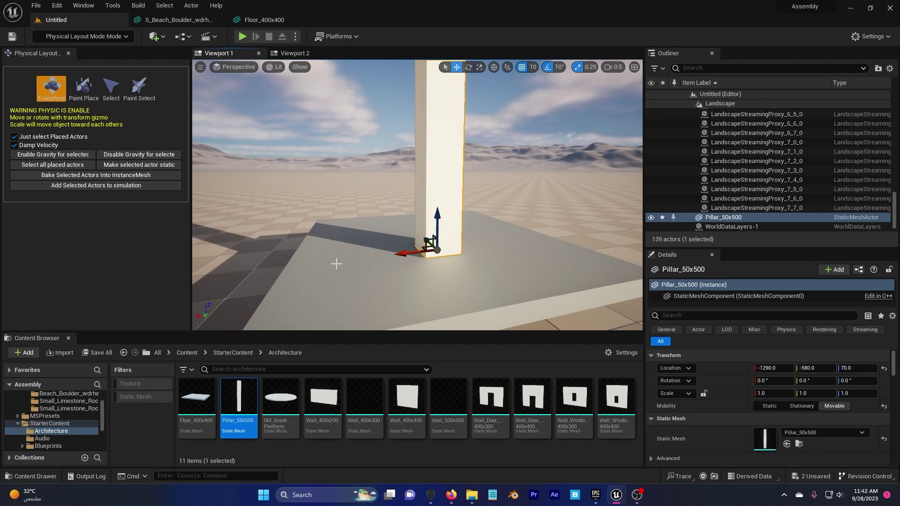
# Generate auto convex collision for the placed floor's static mesh with hull count 4, max hull verts 16 and hull precision 100000
pyautogui.click(364, 265)
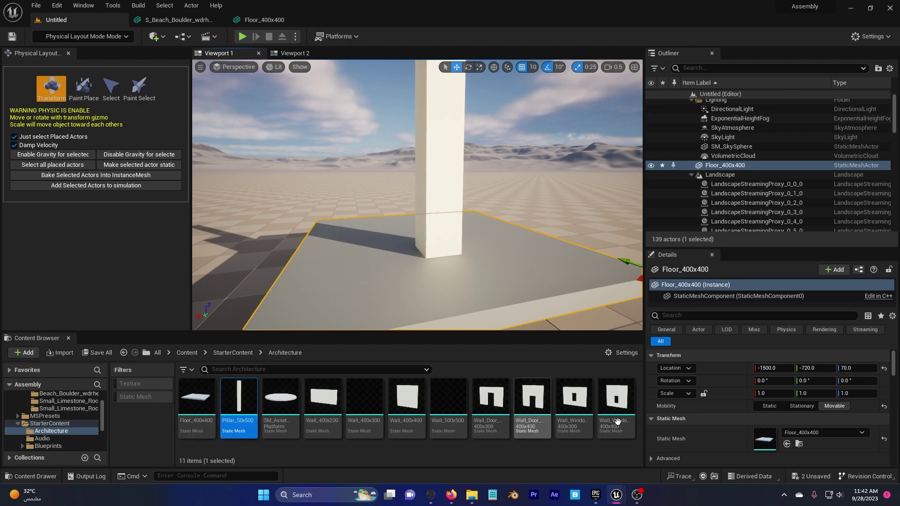
pyautogui.doubleClick(765, 438)
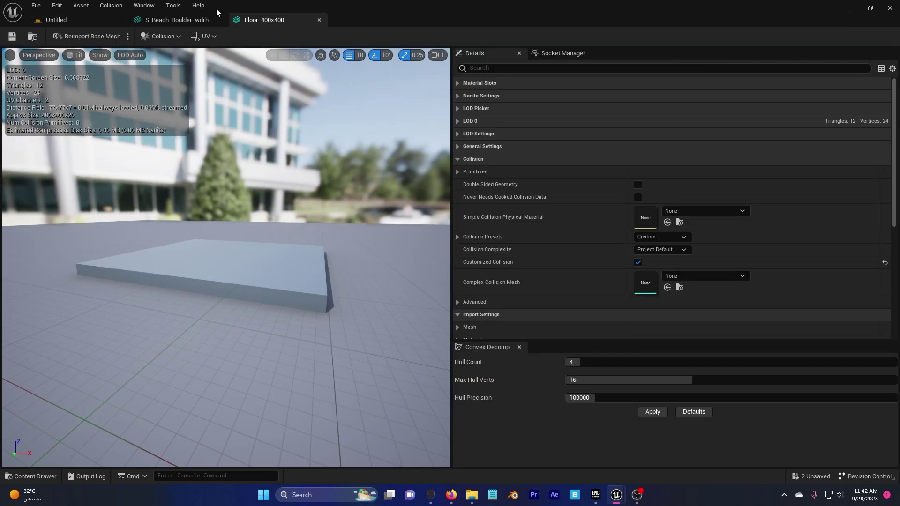
pyautogui.click(162, 37)
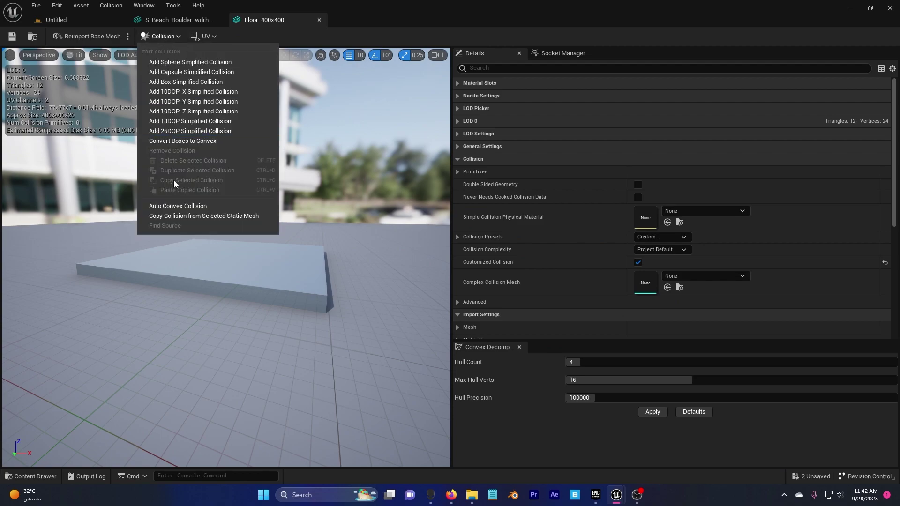
pyautogui.click(171, 207)
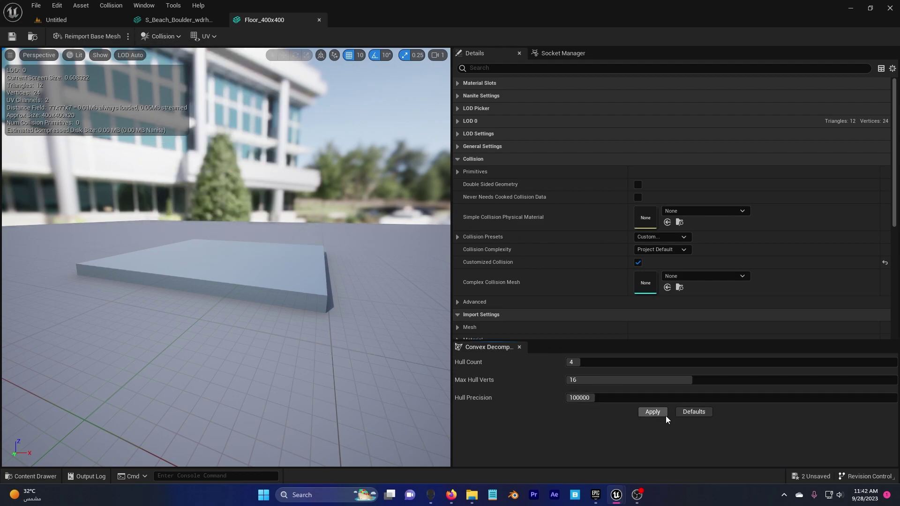
pyautogui.click(652, 411)
# Set the floor mesh's collision complexity to Use Simple Collision As Complex and save the mesh
pyautogui.click(660, 249)
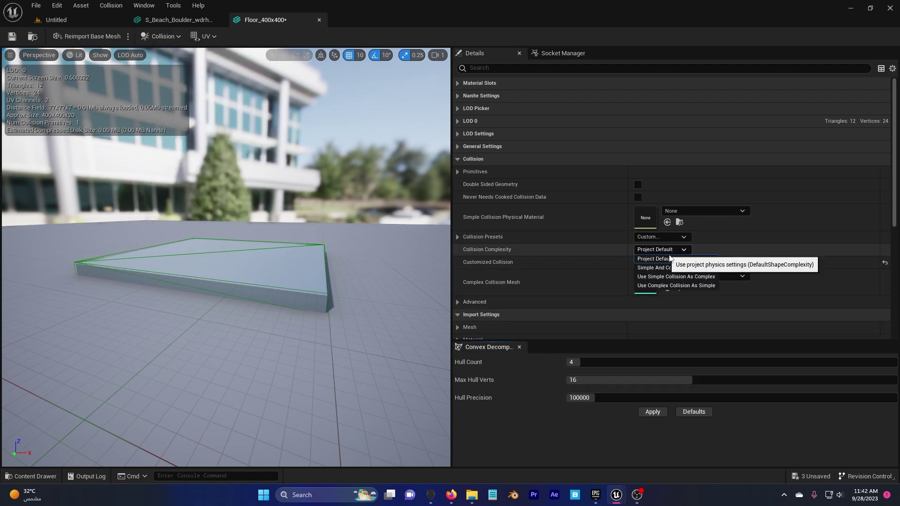
pyautogui.click(687, 277)
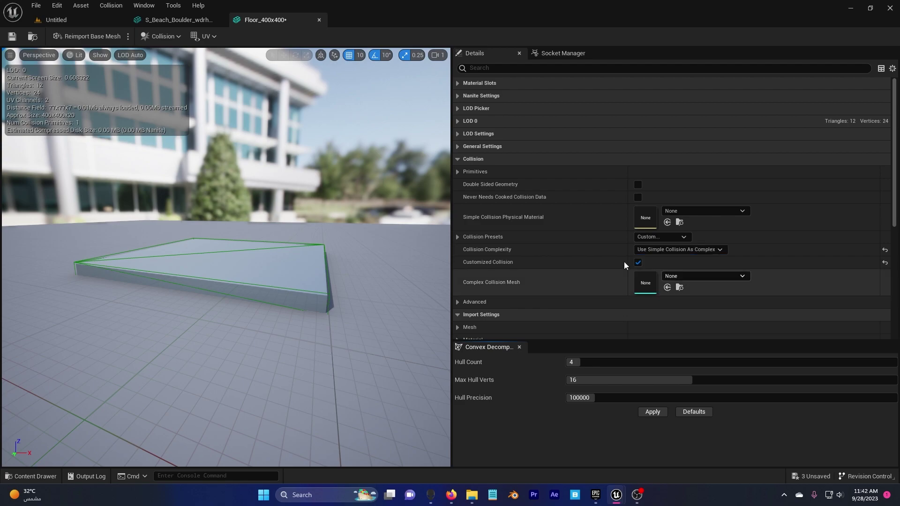
pyautogui.click(13, 39)
# Return to the Untitled level and switch the editor to Selection Mode
pyautogui.click(72, 20)
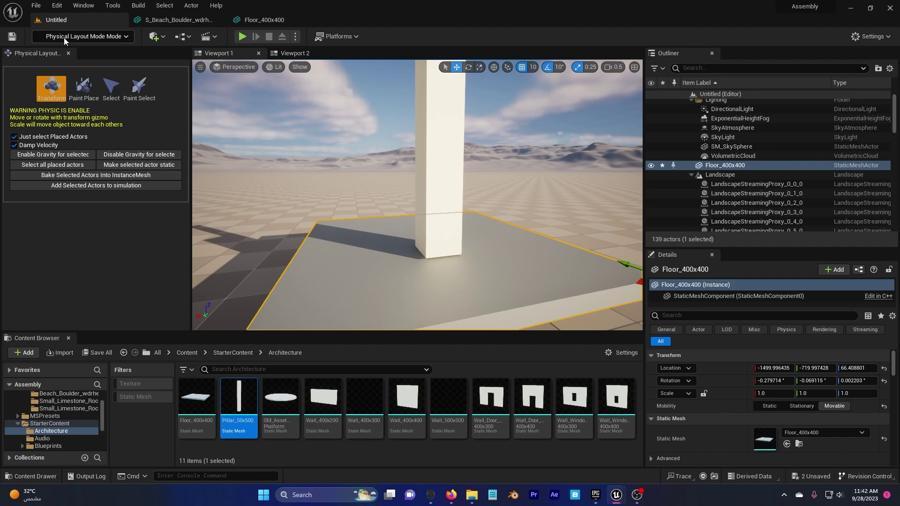
pyautogui.click(66, 37)
pyautogui.click(136, 52)
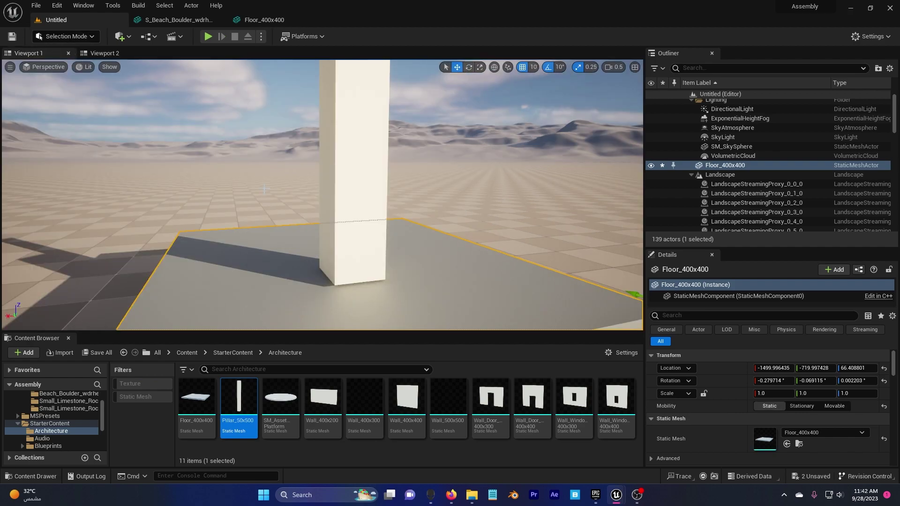
pyautogui.moveTo(265, 189); pyautogui.dragTo(349, 220, button='right')
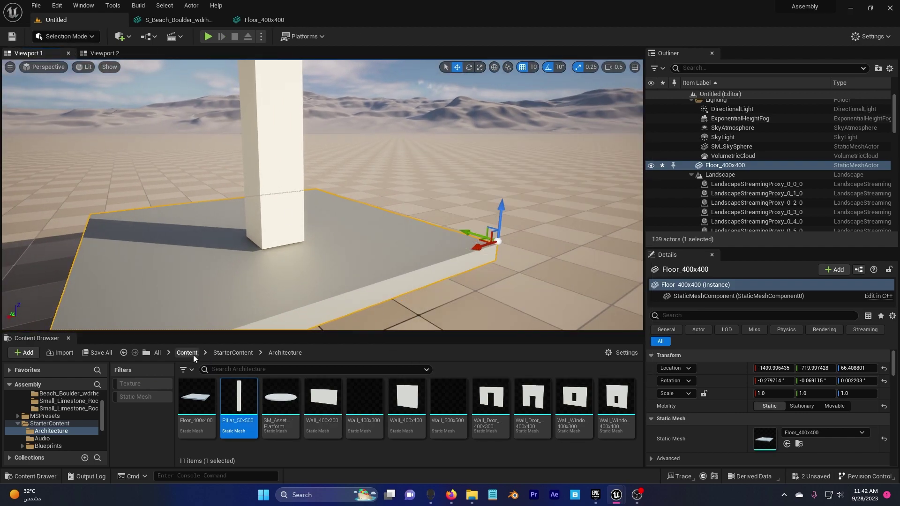
# Place the S_Beach_Boulder_wdrhegb_high_Var1 mesh from the Beach_Boulder_wdrhegb folder in the level beyond the floor slab
pyautogui.click(125, 352)
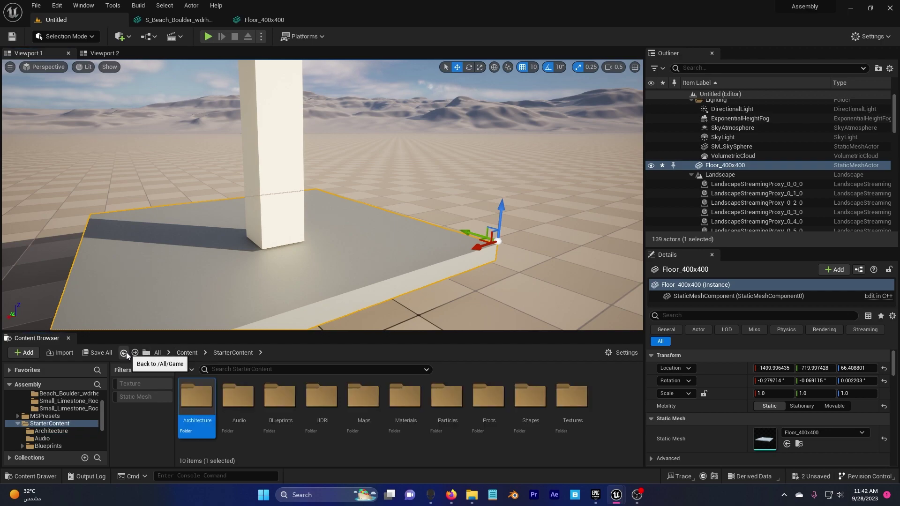
pyautogui.click(124, 353)
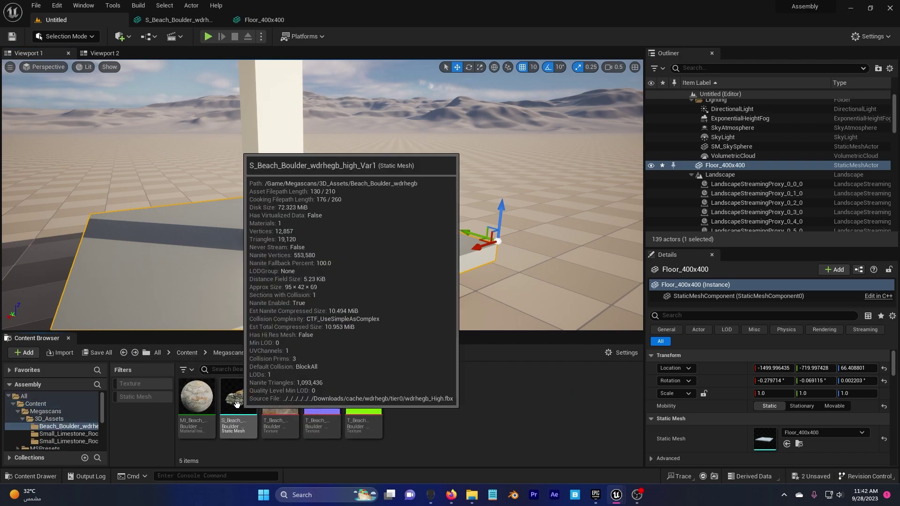
pyautogui.moveTo(229, 400); pyautogui.dragTo(505, 139)
pyautogui.moveTo(487, 146); pyautogui.dragTo(470, 120, button='right')
# Switch to Physical Layout Mode and activate the Paint Place tool
pyautogui.click(66, 36)
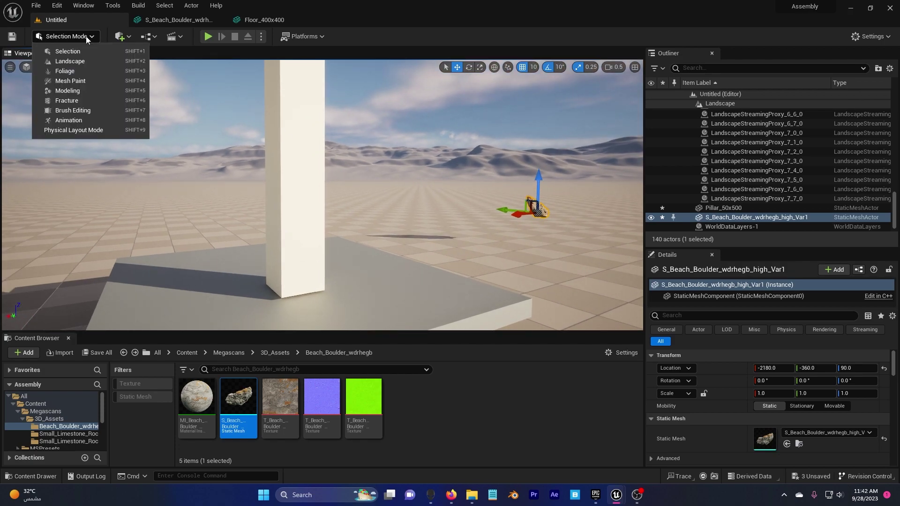
pyautogui.click(85, 130)
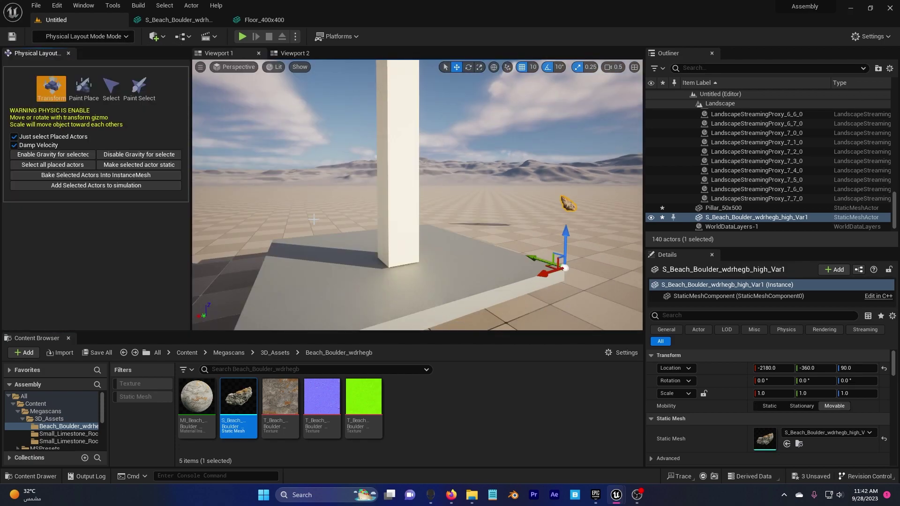
pyautogui.click(83, 87)
pyautogui.scroll(-3, 34, 250)
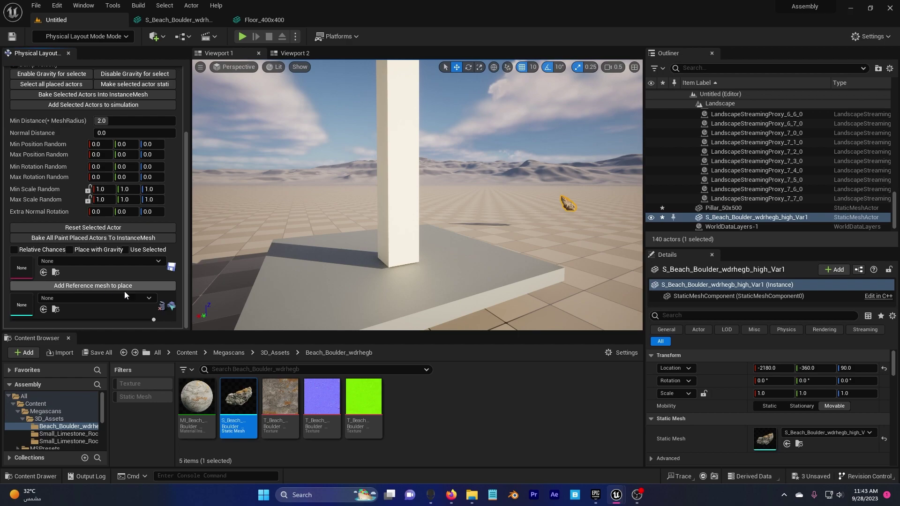
# Assign S_Beach_Boulder_wdrhegb_high_Var1 as the reference mesh to place and deselect the boulder in the level
pyautogui.moveTo(238, 398); pyautogui.dragTo(36, 305)
pyautogui.moveTo(253, 238); pyautogui.dragTo(291, 242, button='right')
pyautogui.click(546, 170)
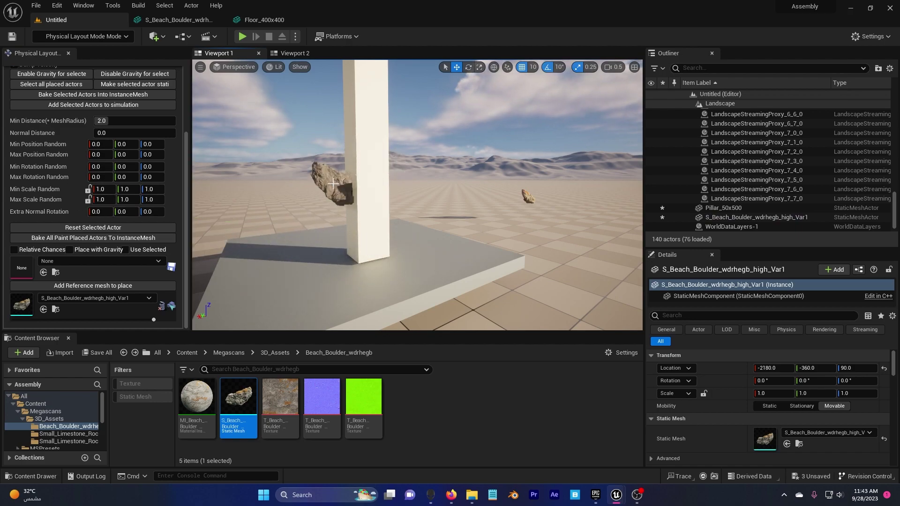
# Select the boulder standing beyond the floor slab
pyautogui.moveTo(354, 260); pyautogui.dragTo(443, 238, button='right')
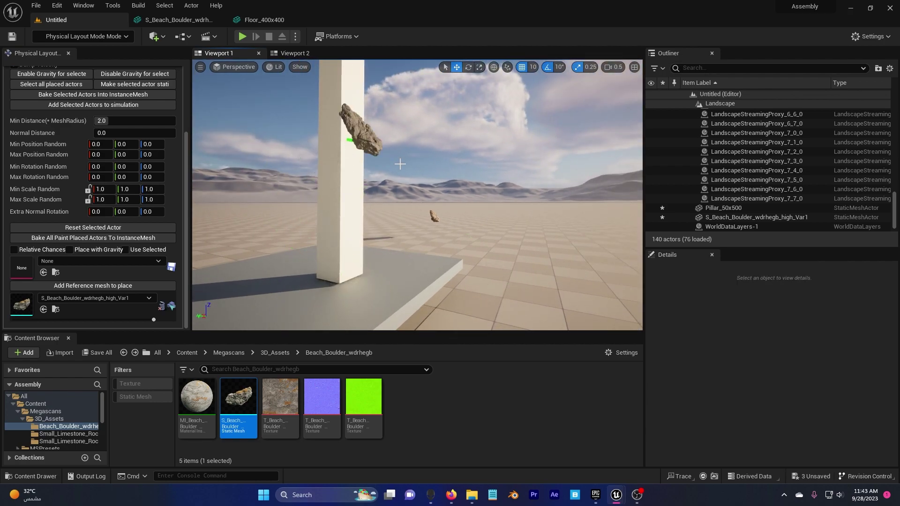
pyautogui.moveTo(401, 164); pyautogui.dragTo(381, 176, button='right')
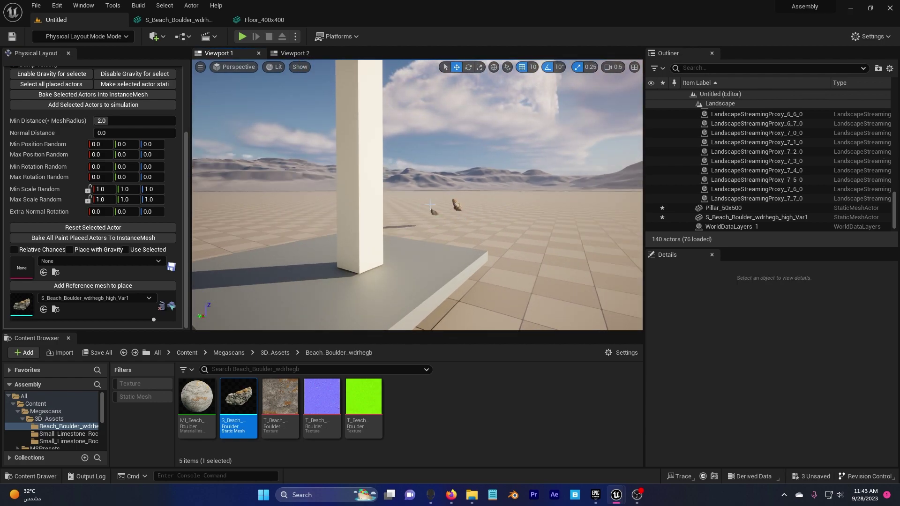
pyautogui.click(456, 206)
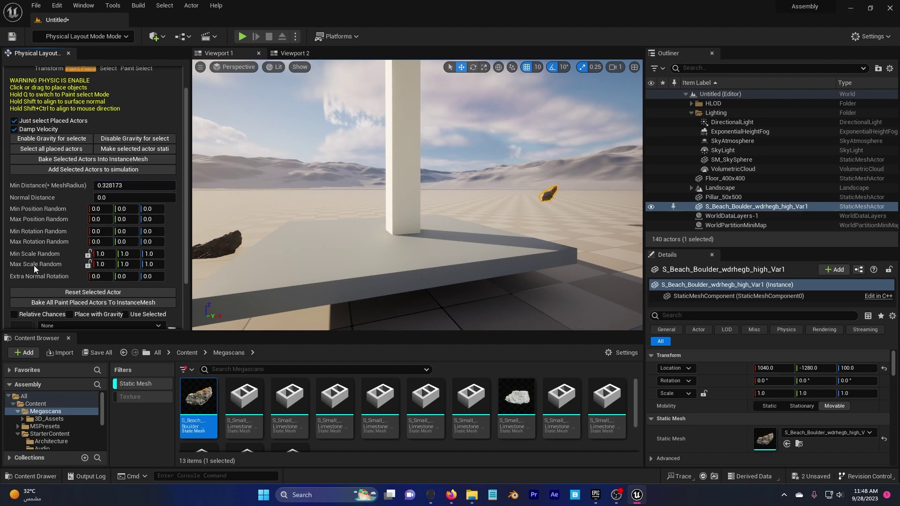
# Set Max Rotation Random to 359.99 on all three axes and enable Place with Gravity
pyautogui.moveTo(107, 242); pyautogui.dragTo(165, 242)
pyautogui.moveTo(300, 234); pyautogui.dragTo(425, 248, button='right')
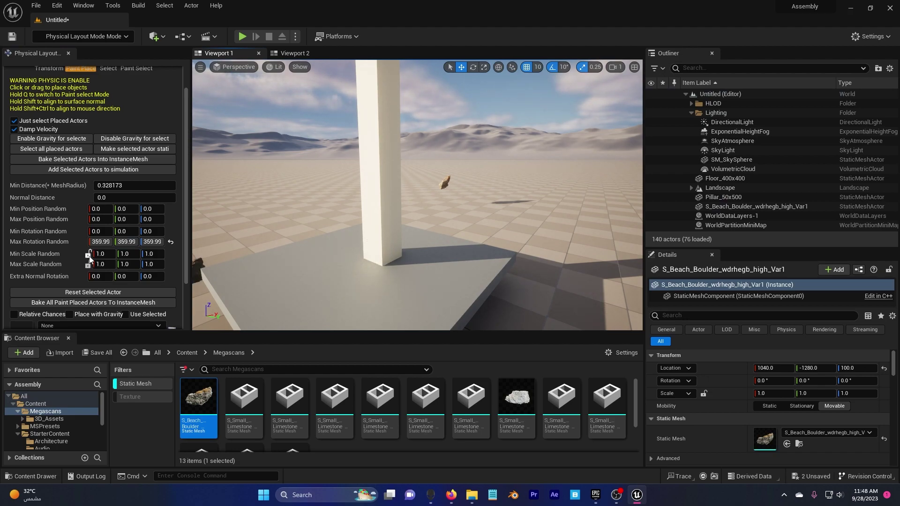
pyautogui.moveTo(393, 265)
pyautogui.mouseDown(button='right')
pyautogui.moveTo(301, 261)
pyautogui.moveTo(391, 273)
pyautogui.mouseUp(button='right')
pyautogui.scroll(-3, 334, 256)
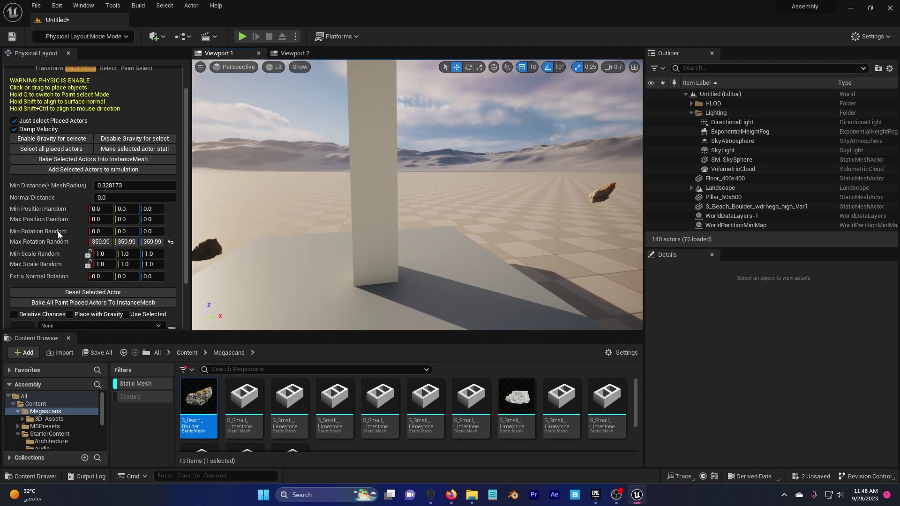
pyautogui.scroll(-3, 57, 231)
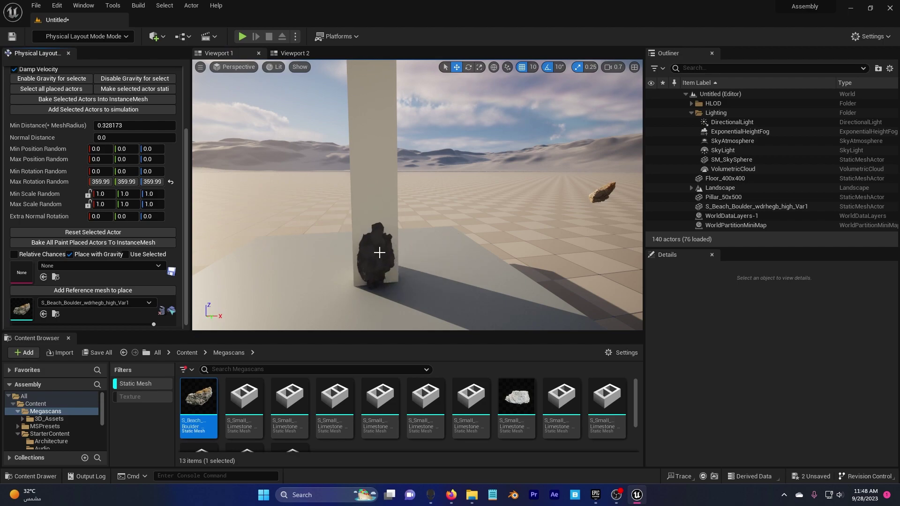
# Paint a pile of randomly rotated beach boulders on the floor slab around the base of the pillar
pyautogui.moveTo(375, 235)
pyautogui.mouseDown()
pyautogui.moveTo(394, 209)
pyautogui.moveTo(383, 225)
pyautogui.moveTo(496, 223)
pyautogui.moveTo(403, 206)
pyautogui.moveTo(343, 234)
pyautogui.moveTo(295, 196)
pyautogui.mouseUp()
pyautogui.moveTo(394, 173)
pyautogui.mouseDown()
pyautogui.moveTo(387, 155)
pyautogui.moveTo(378, 161)
pyautogui.mouseUp()
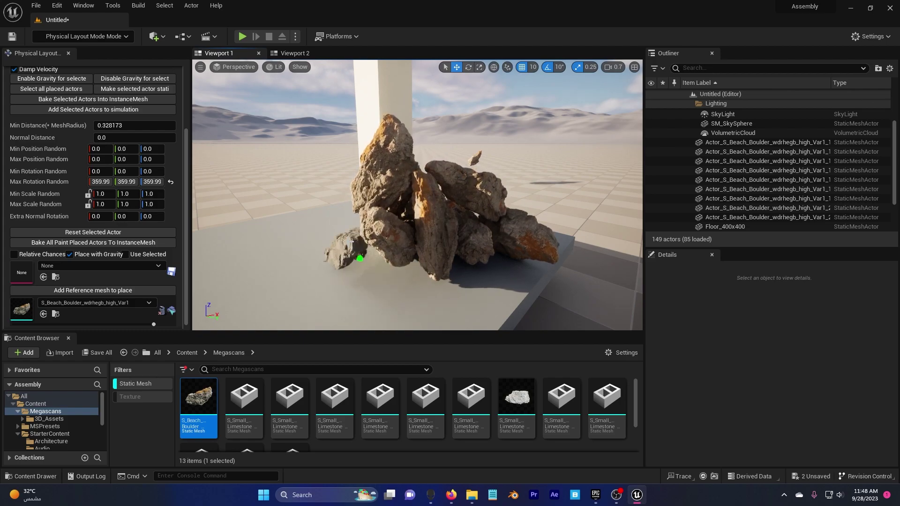
pyautogui.moveTo(385, 232); pyautogui.dragTo(370, 266, button='right')
pyautogui.press('w')
pyautogui.scroll(-2, 385, 233)
pyautogui.press('a')
pyautogui.press('s')
# Remove the boulder from the reference meshes and add empty reference slots until there are three
pyautogui.scroll(-1, 70, 282)
pyautogui.click(93, 285)
pyautogui.click(93, 285)
pyautogui.scroll(-3, 89, 272)
pyautogui.scroll(-1, 86, 266)
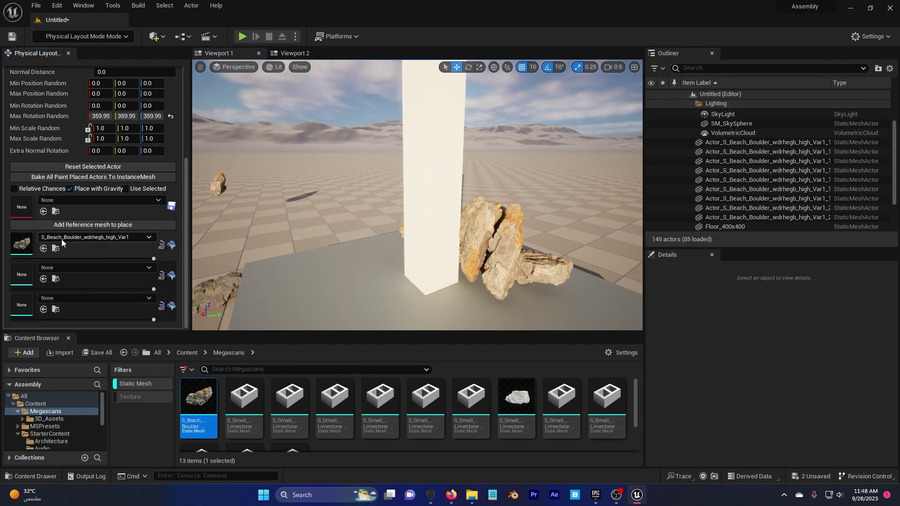
pyautogui.click(161, 245)
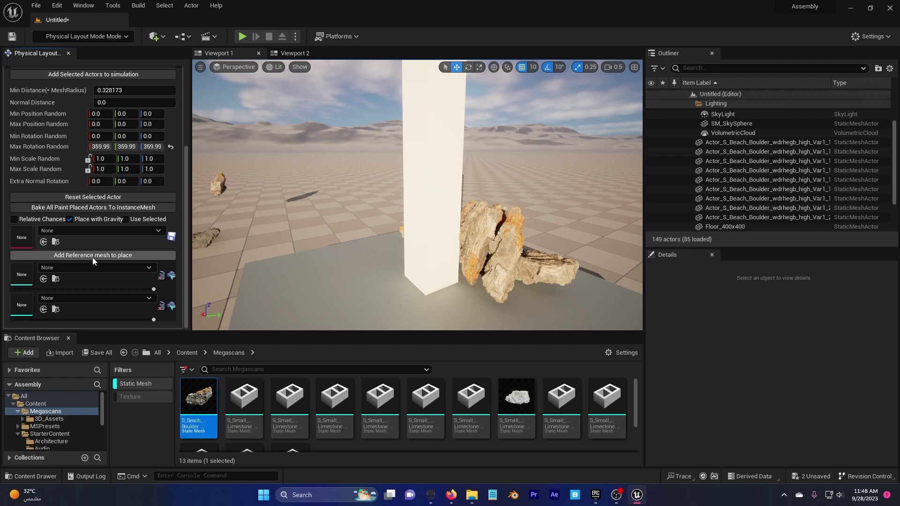
pyautogui.scroll(-3, 92, 257)
pyautogui.scroll(-1, 219, 412)
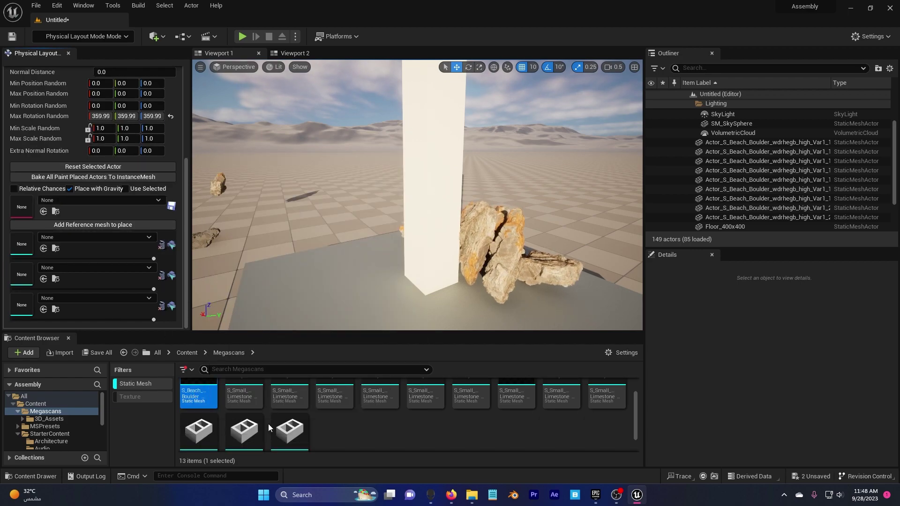
# Assign three different S_Small_Limestone_Rocks_Pack meshes from the Megascans folder to the three reference slots
pyautogui.moveTo(256, 428); pyautogui.dragTo(241, 425)
pyautogui.moveTo(187, 435); pyautogui.dragTo(31, 270)
pyautogui.scroll(2, 408, 413)
pyautogui.moveTo(244, 398); pyautogui.dragTo(29, 293)
pyautogui.moveTo(335, 398); pyautogui.dragTo(19, 298)
# Give the first limestone rock mesh auto convex collision with hull count 4, set its complexity to Use Simple Collision As Complex, and save it
pyautogui.scroll(-1, 342, 421)
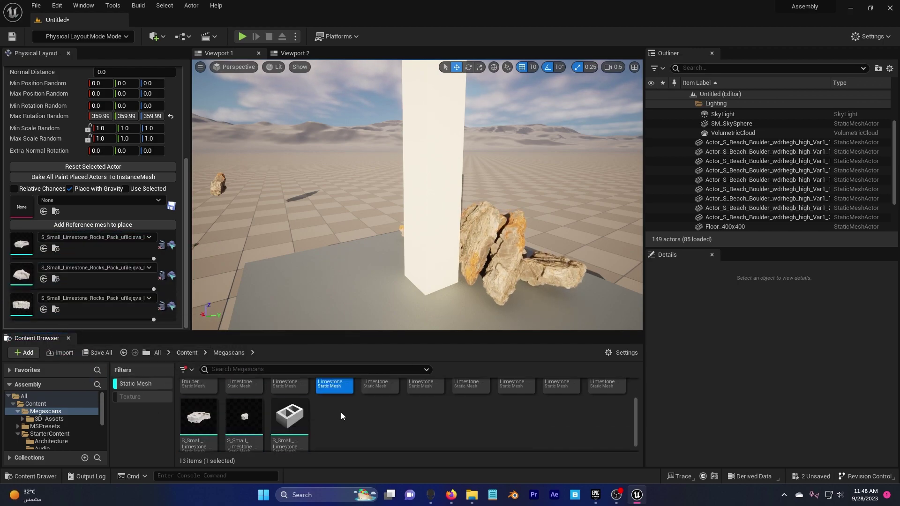
pyautogui.doubleClick(190, 410)
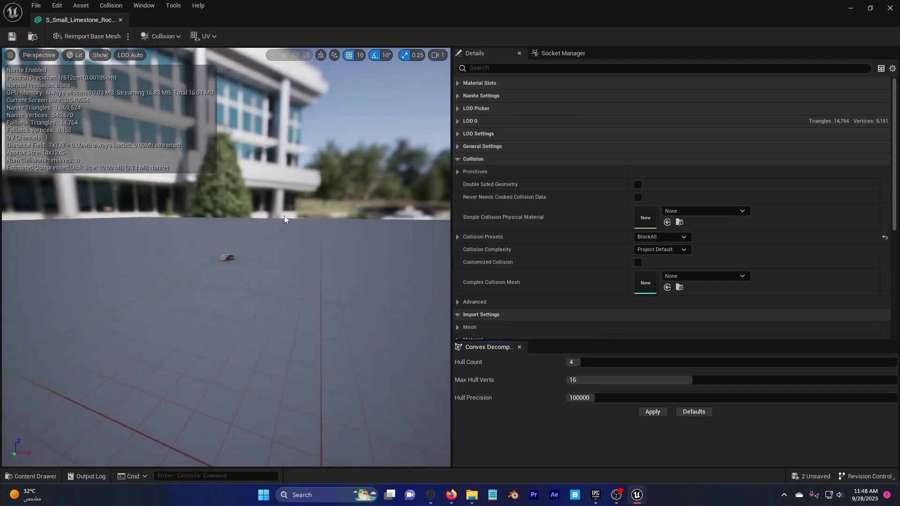
pyautogui.click(160, 36)
pyautogui.click(202, 205)
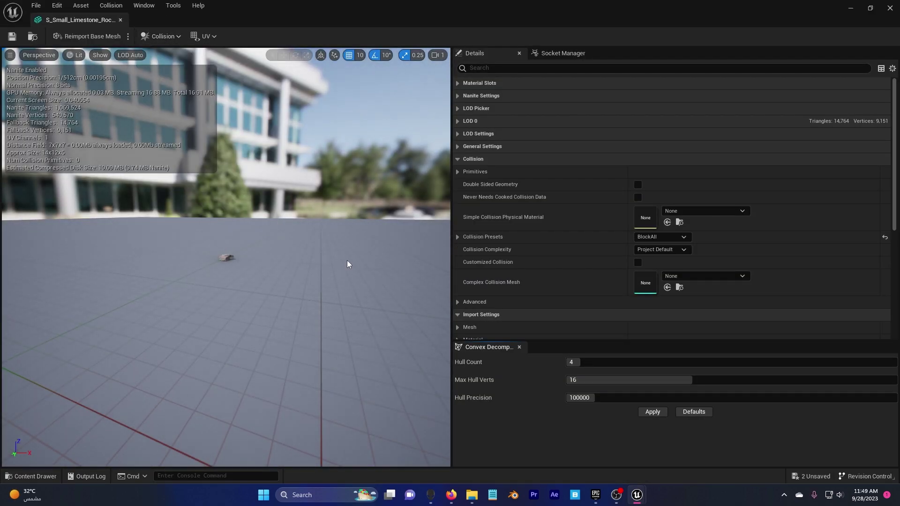
pyautogui.click(653, 411)
pyautogui.click(663, 249)
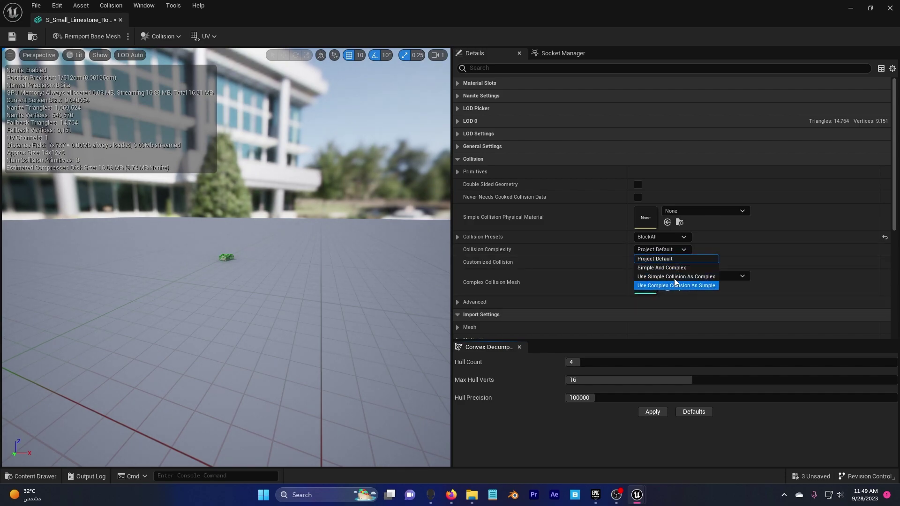
pyautogui.click(675, 276)
pyautogui.click(12, 36)
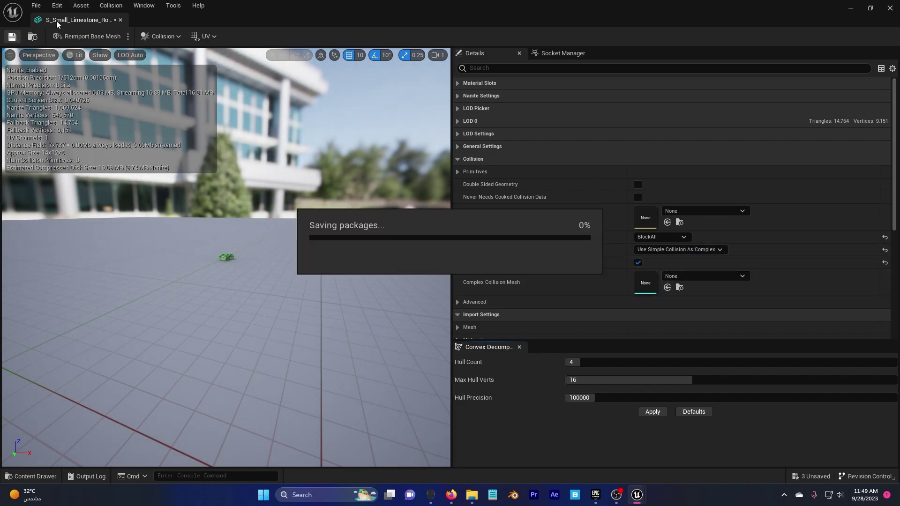
# Dock the mesh editor beside the level tab and set up convex collision on the other two limestone rock meshes
pyautogui.moveTo(60, 19); pyautogui.dragTo(174, 20)
pyautogui.click(71, 20)
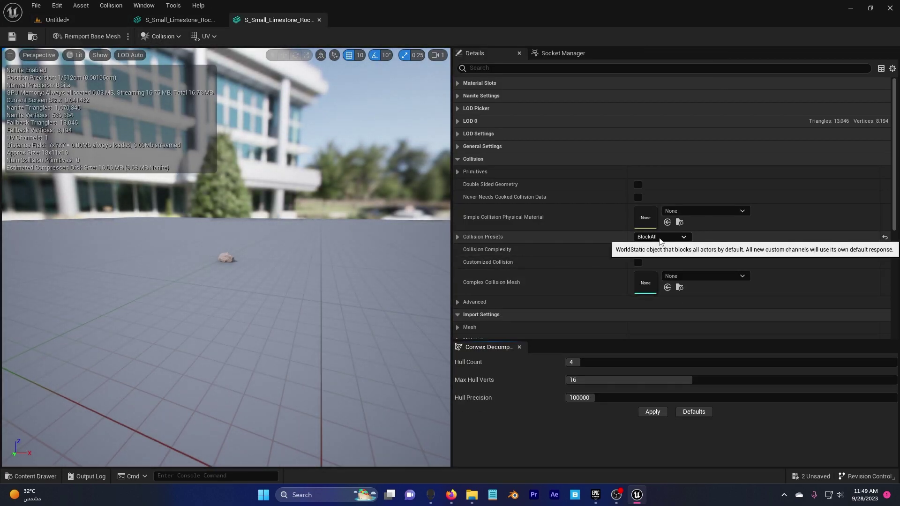
pyautogui.click(665, 238)
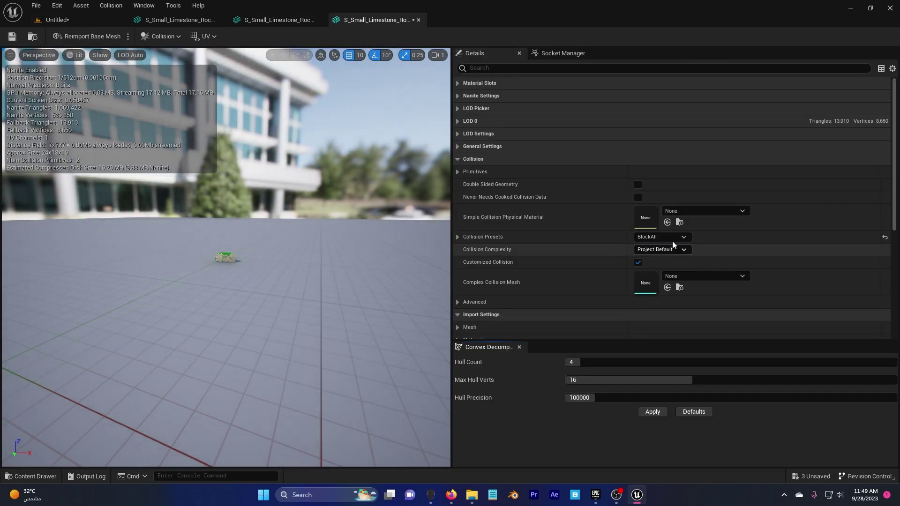
pyautogui.click(670, 249)
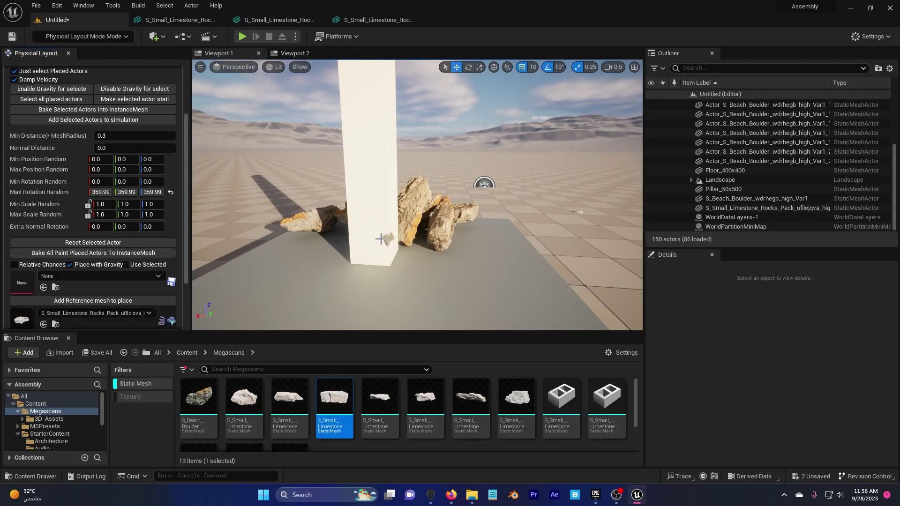
# Paint a pile of limestone rocks with gravity against the base of the pillar
pyautogui.scroll(1, 48, 179)
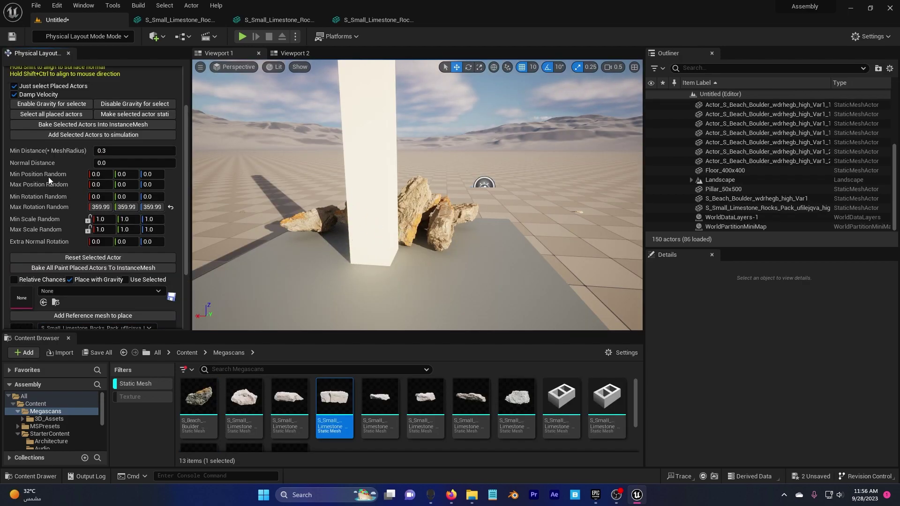
pyautogui.scroll(-5, 49, 177)
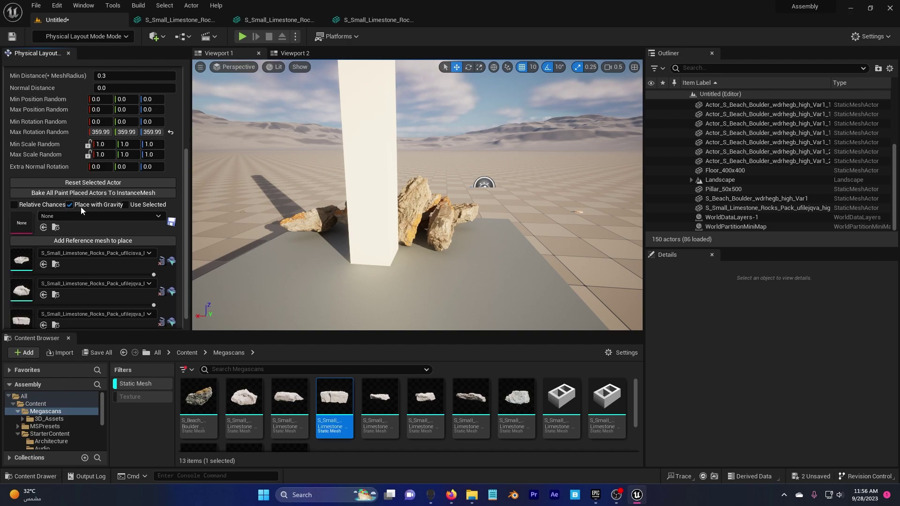
pyautogui.scroll(3, 46, 156)
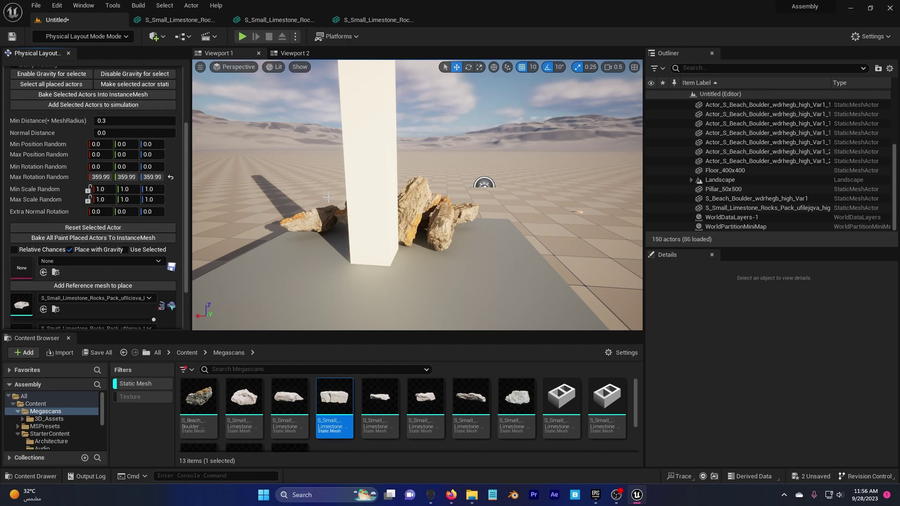
pyautogui.moveTo(330, 197); pyautogui.dragTo(357, 213, button='right')
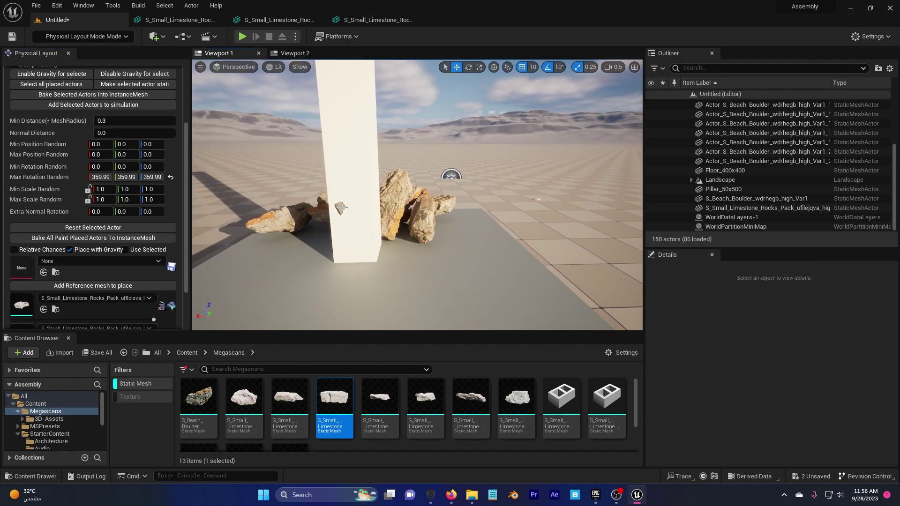
pyautogui.moveTo(341, 207); pyautogui.dragTo(357, 233)
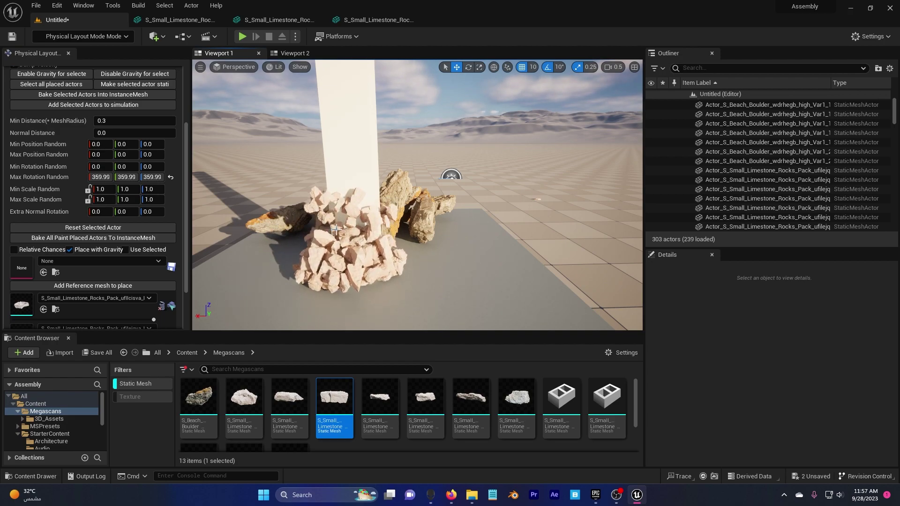
# Paint more limestone rocks to extend the pile across the floor slab around the pillar
pyautogui.moveTo(337, 230); pyautogui.dragTo(372, 249, button='right')
pyautogui.moveTo(372, 249)
pyautogui.mouseDown()
pyautogui.moveTo(402, 295)
pyautogui.moveTo(424, 293)
pyautogui.mouseUp()
pyautogui.moveTo(424, 293); pyautogui.dragTo(373, 275, button='right')
pyautogui.moveTo(373, 275)
pyautogui.mouseDown()
pyautogui.moveTo(347, 241)
pyautogui.moveTo(354, 239)
pyautogui.mouseUp()
pyautogui.moveTo(354, 239)
pyautogui.mouseDown(button='right')
pyautogui.moveTo(409, 260)
pyautogui.moveTo(300, 251)
pyautogui.mouseUp(button='right')
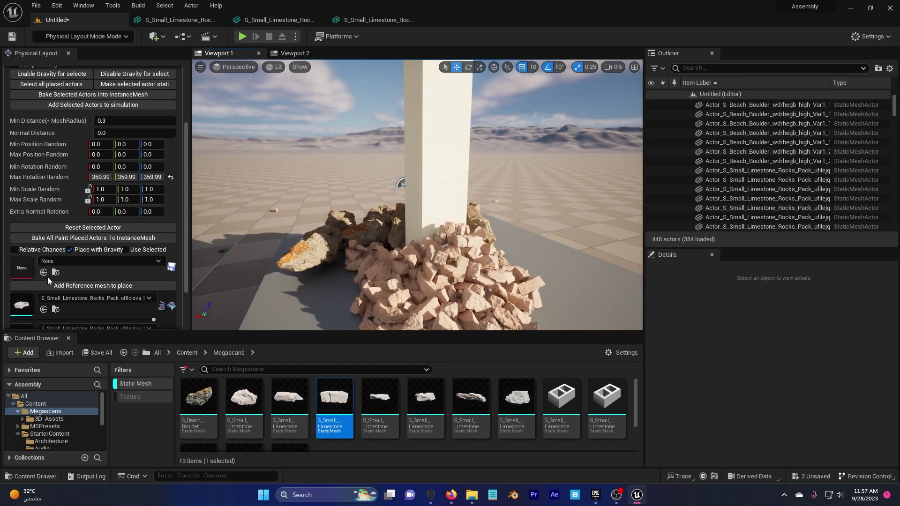
pyautogui.moveTo(454, 272); pyautogui.dragTo(525, 272, button='right')
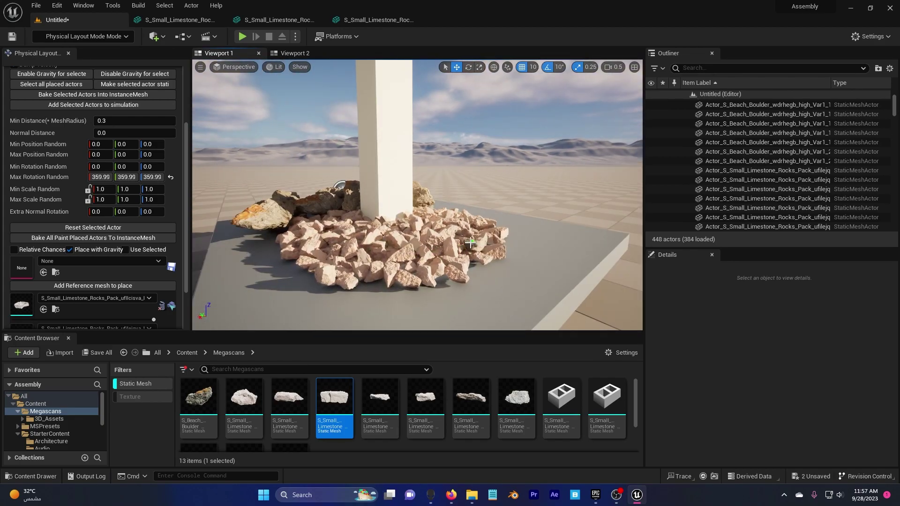